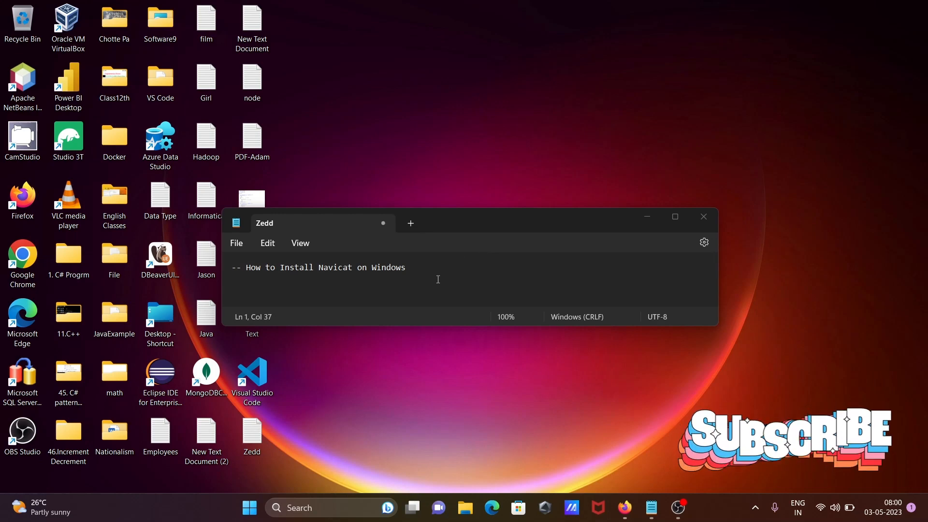
- Minimize the Notepad install note to reveal the desktop
click(647, 217)
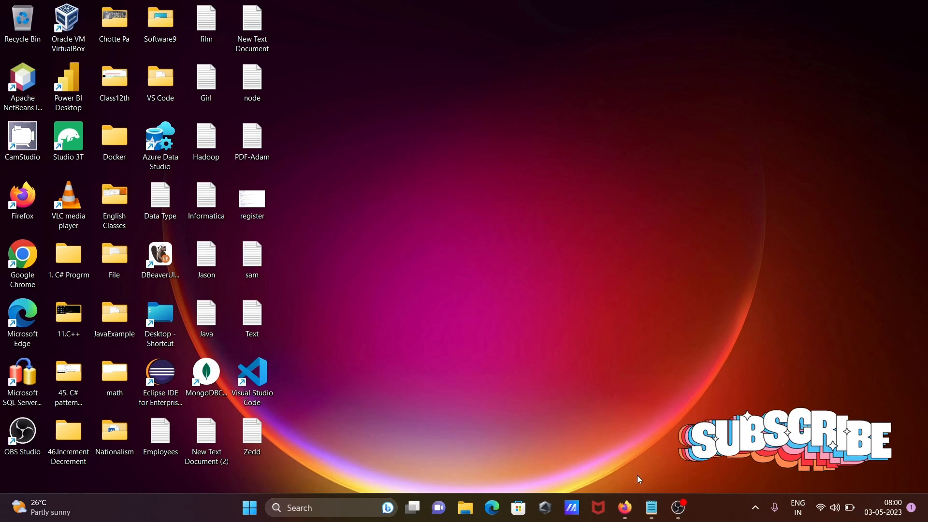
- From the Google results, go to navicat.com and its Products page
click(625, 508)
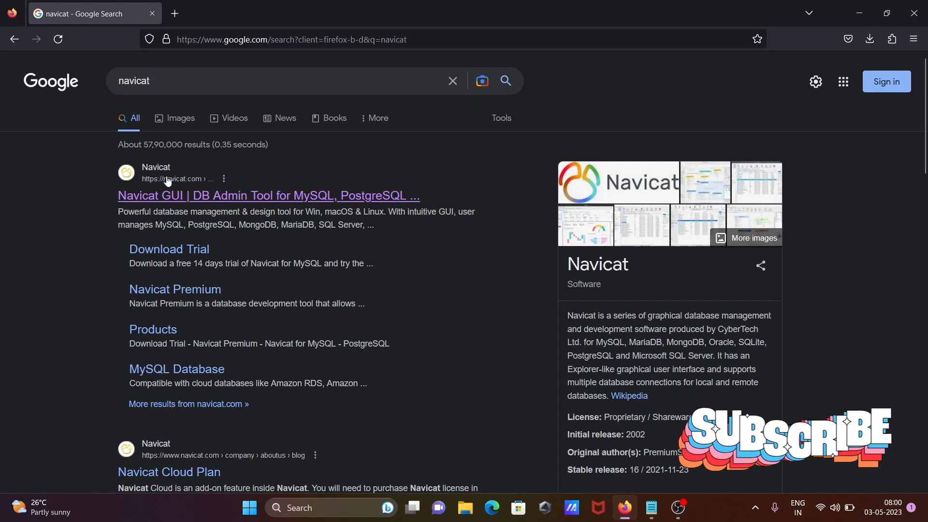
click(187, 198)
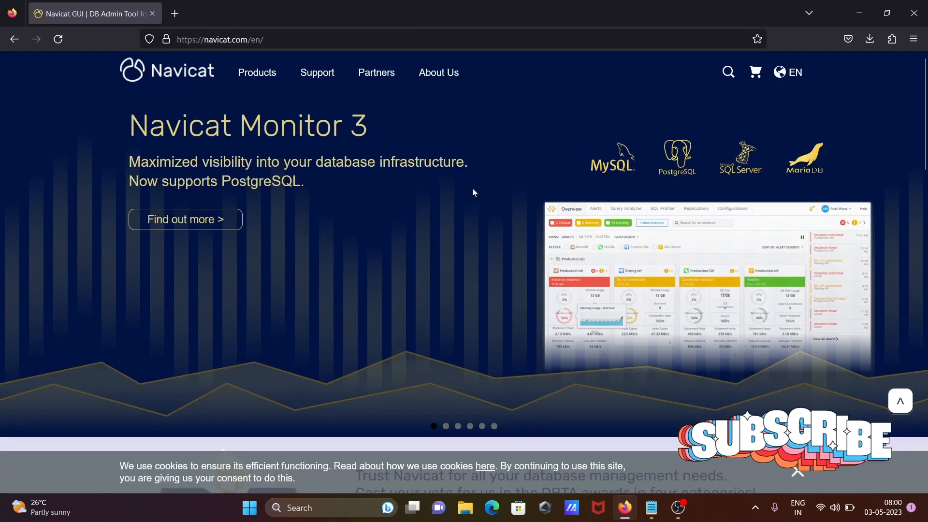
mouse_move(922, 142)
mouse_down()
mouse_move(925, 190)
mouse_move(924, 80)
mouse_up()
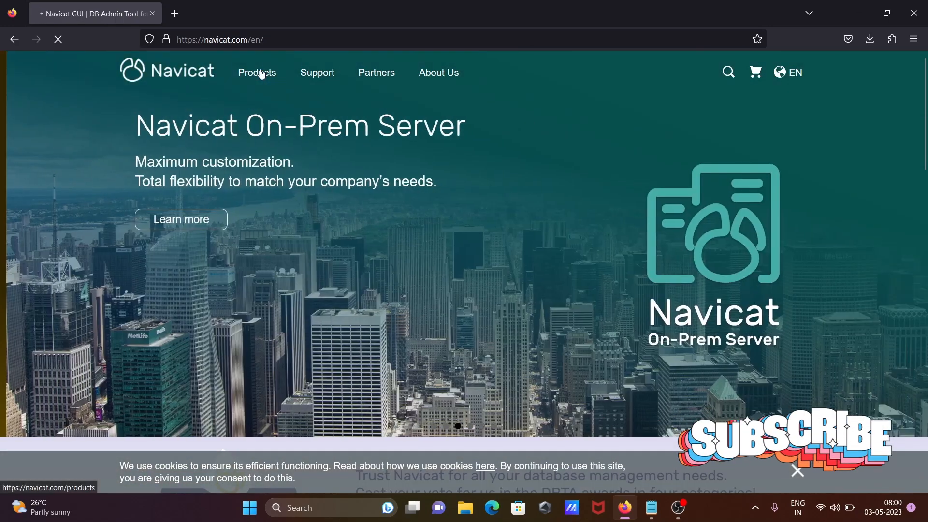
click(260, 72)
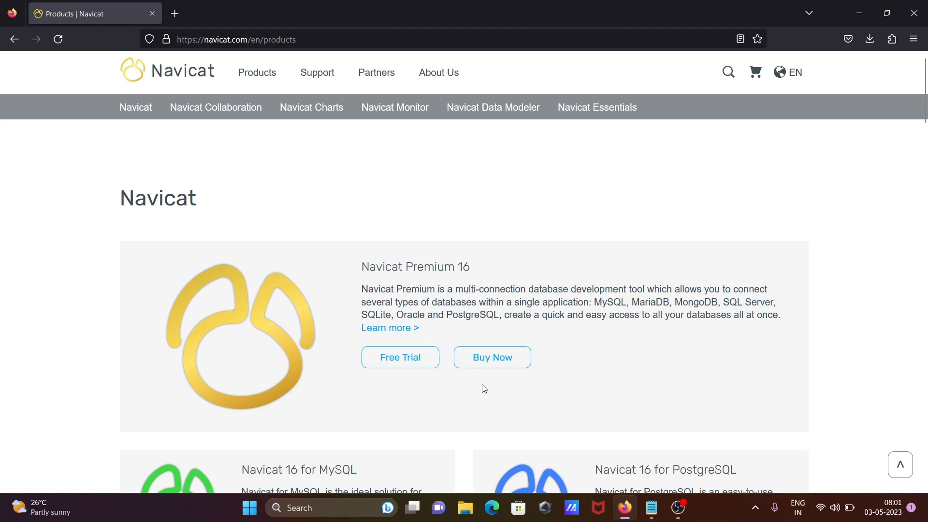
- Download the Navicat Premium 16 free-trial 64-bit Windows installer from location 1
click(384, 360)
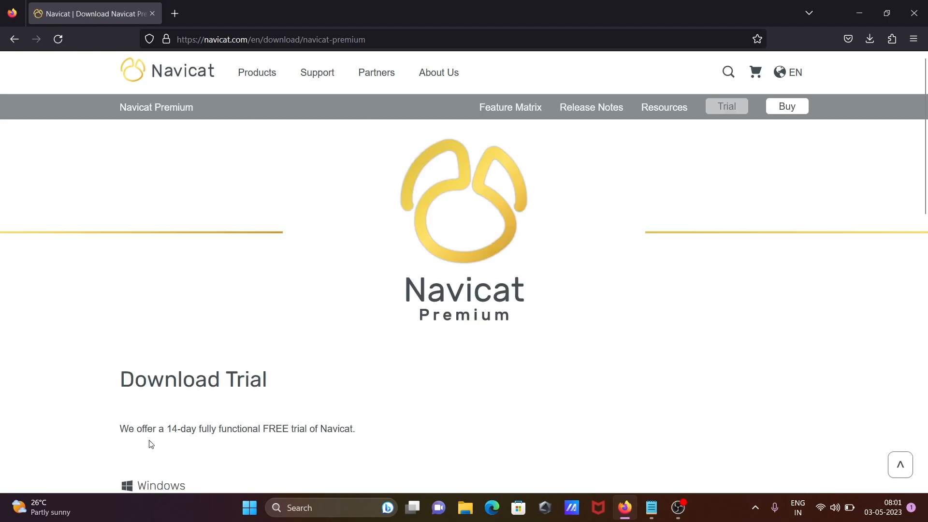
mouse_move(924, 137)
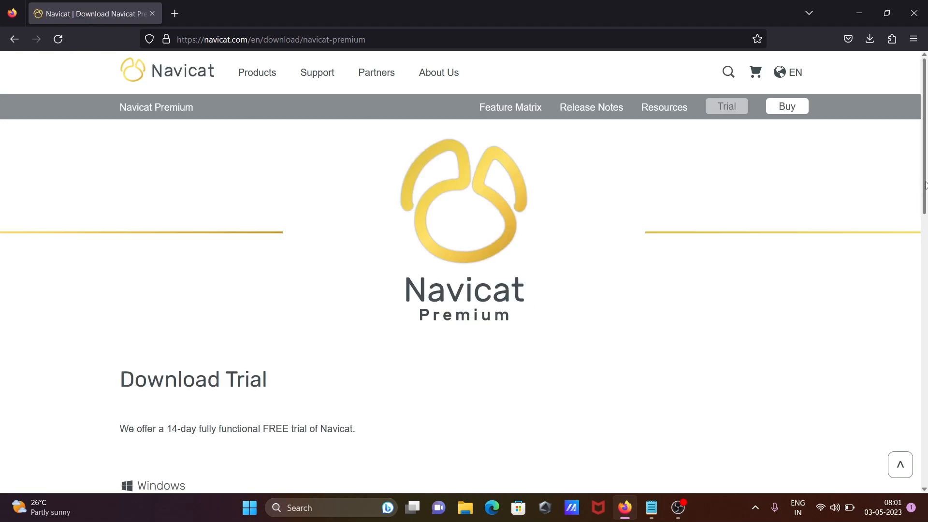
scroll(924, 184, down, 2)
scroll(725, 218, down, 2)
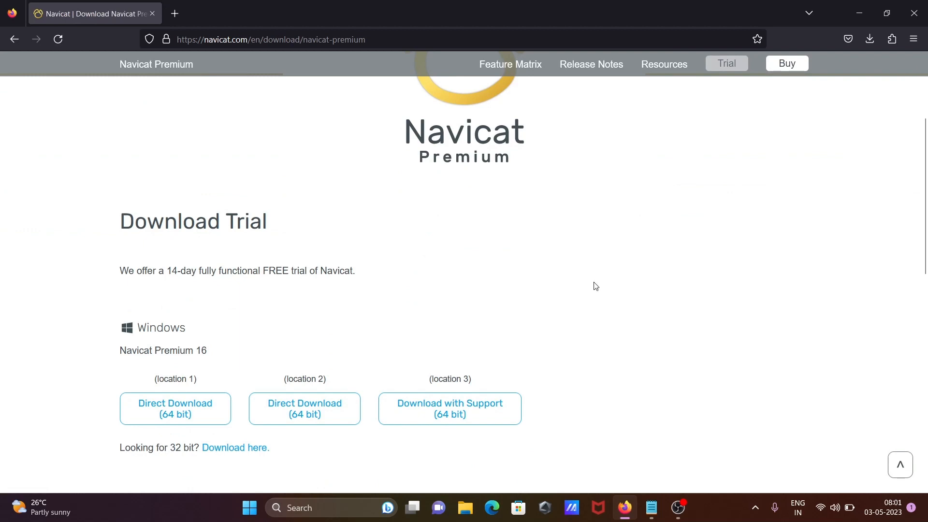
drag(924, 221, 925, 254)
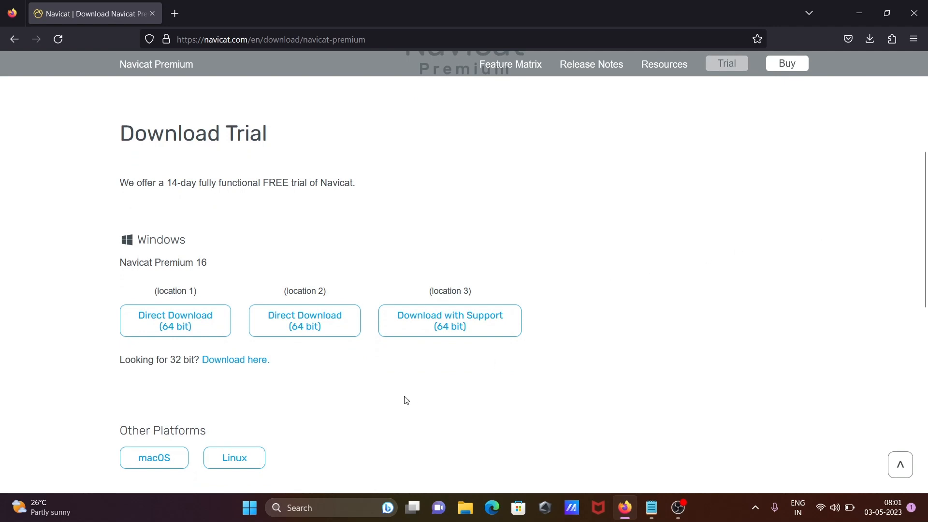
click(176, 322)
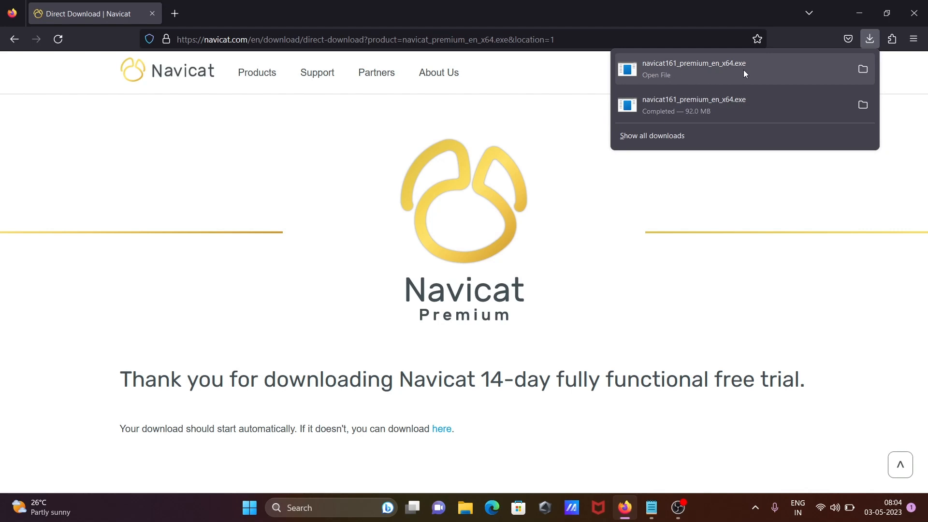
- Run the downloaded navicat161_premium_en_x64.exe installer and minimize Firefox
click(706, 75)
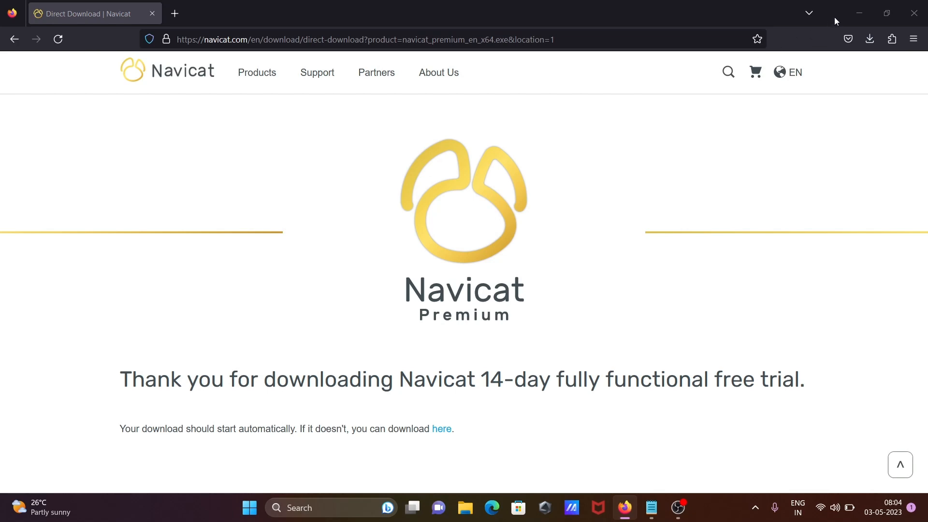
click(860, 9)
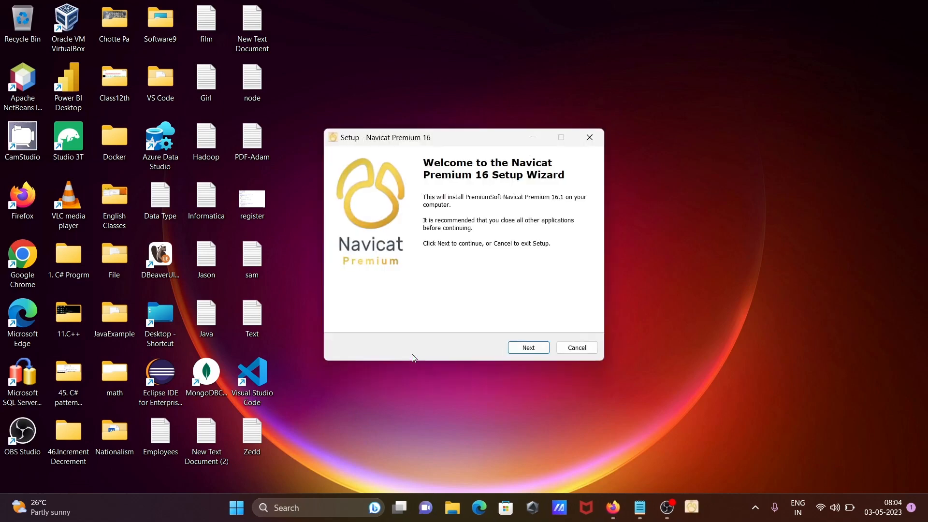
- Install Navicat Premium 16 accepting the license, default folder and desktop icon, then finish
click(528, 348)
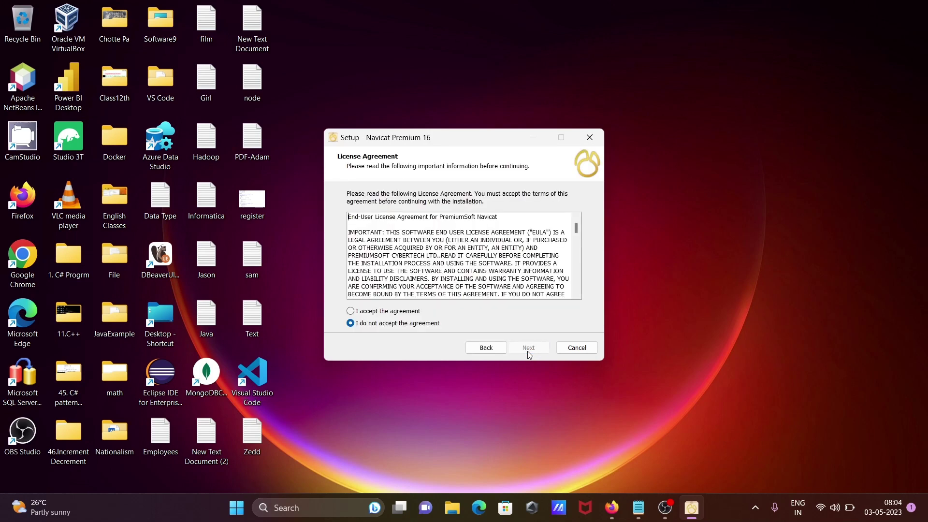
click(391, 311)
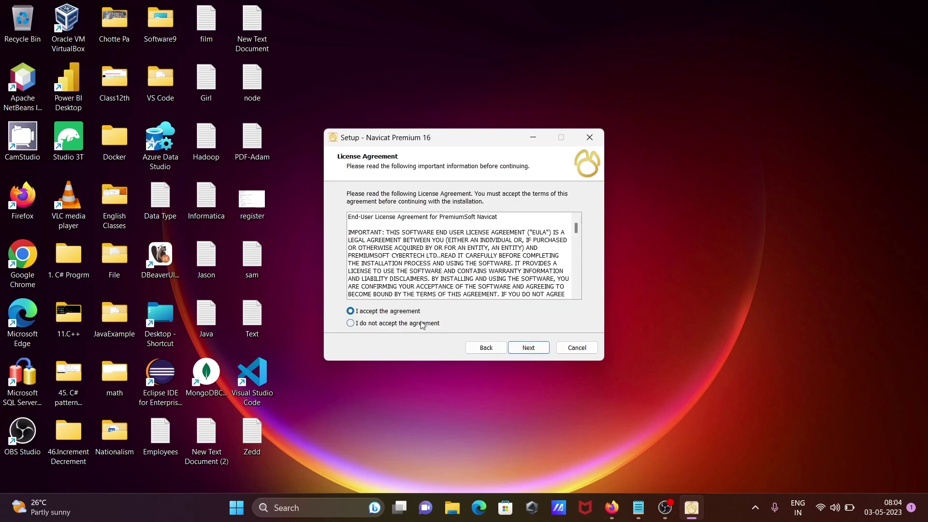
click(528, 348)
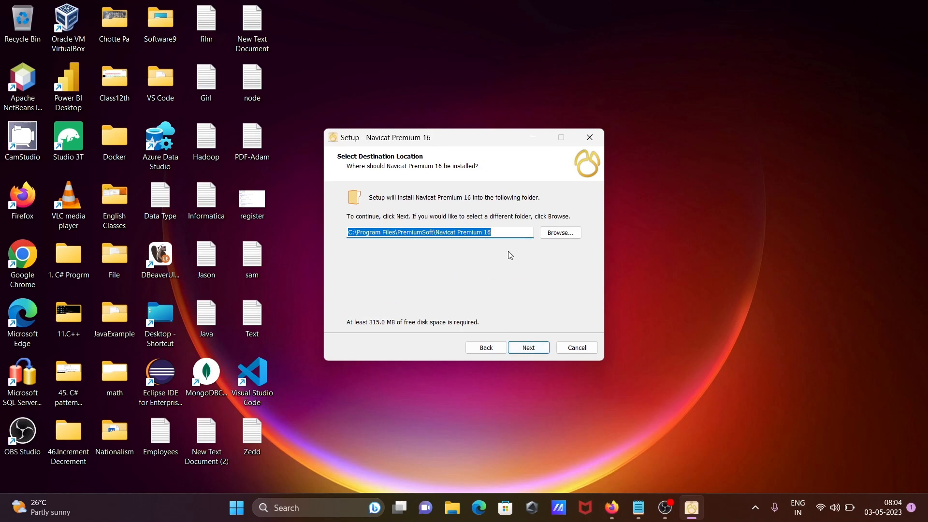
click(534, 354)
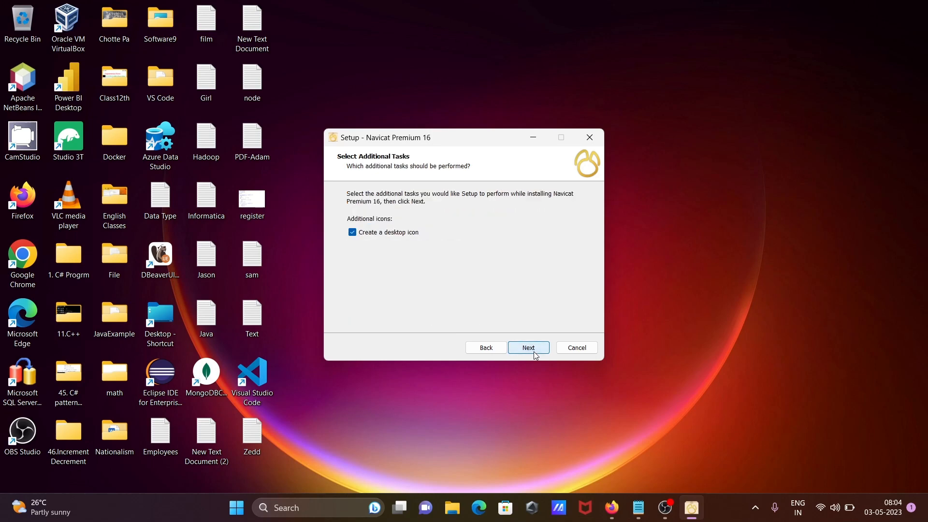
click(528, 348)
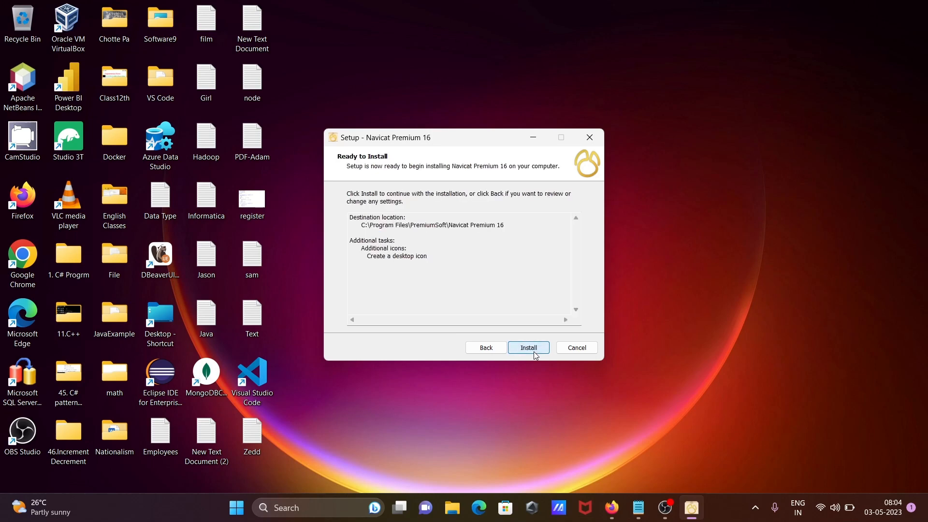
click(528, 348)
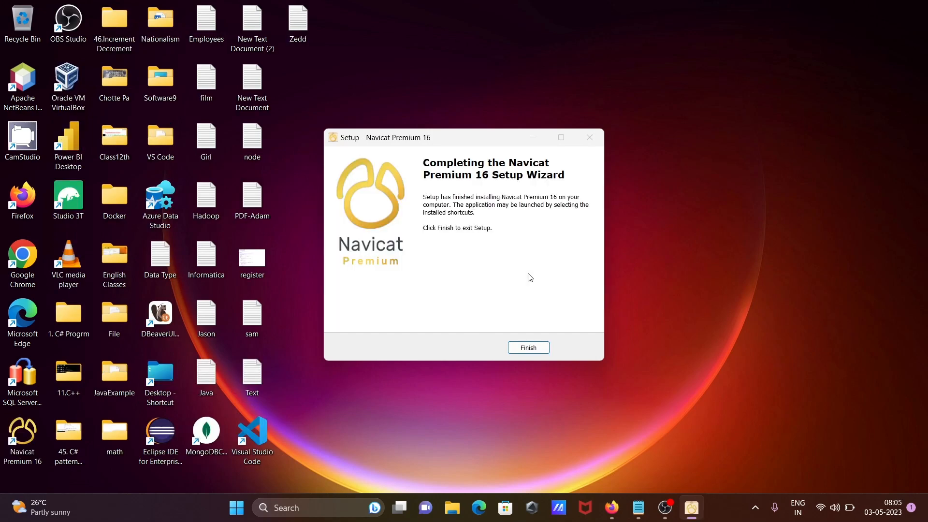
click(526, 347)
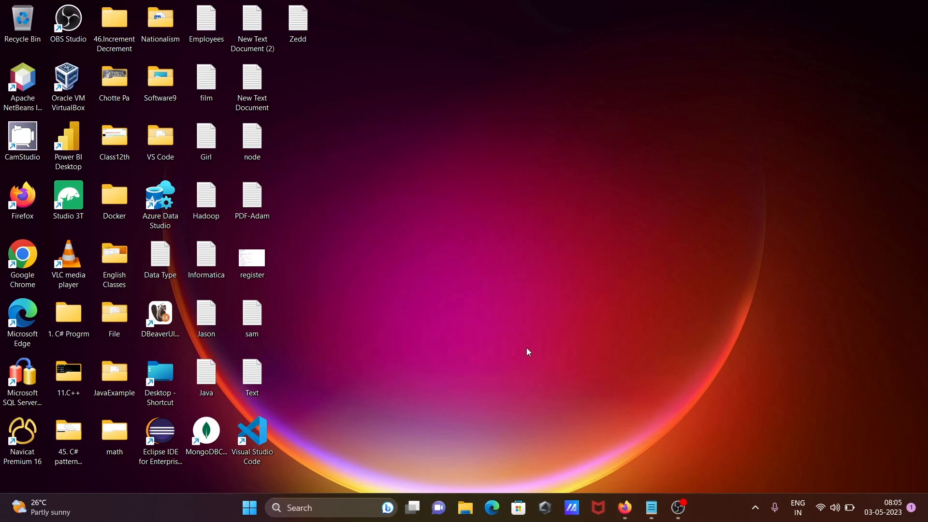
- Launch Navicat Premium 16 from the desktop and continue with the 14-day trial
double_click(26, 435)
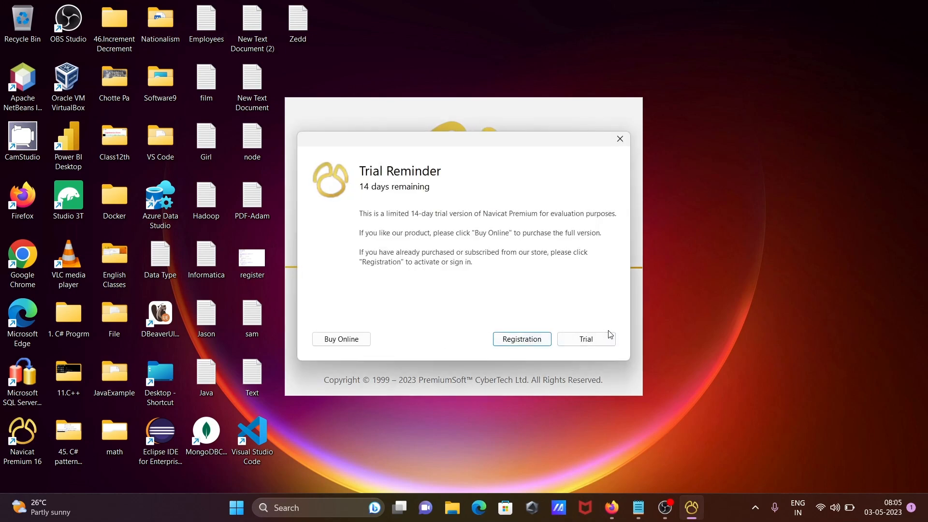
click(587, 340)
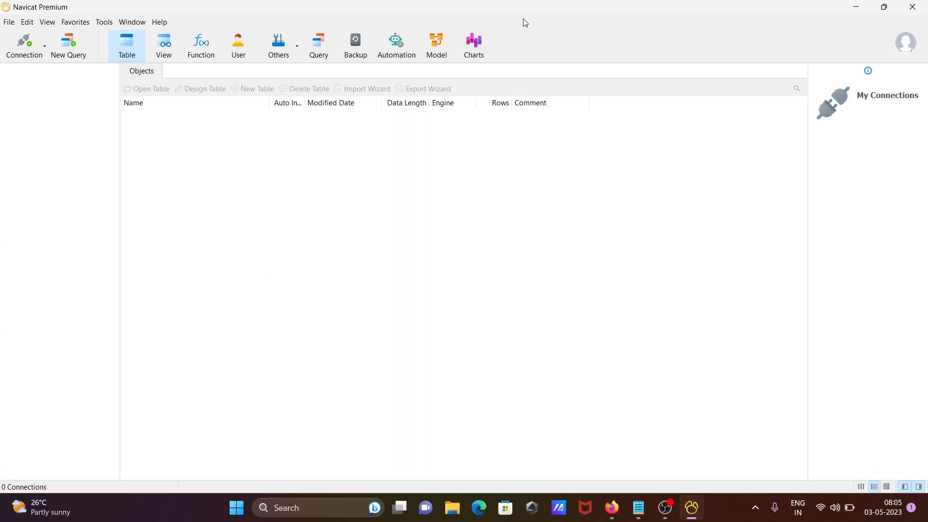
- Create a MySQL connection TestMySqlDB to localhost as root, test it successfully and save it
click(33, 56)
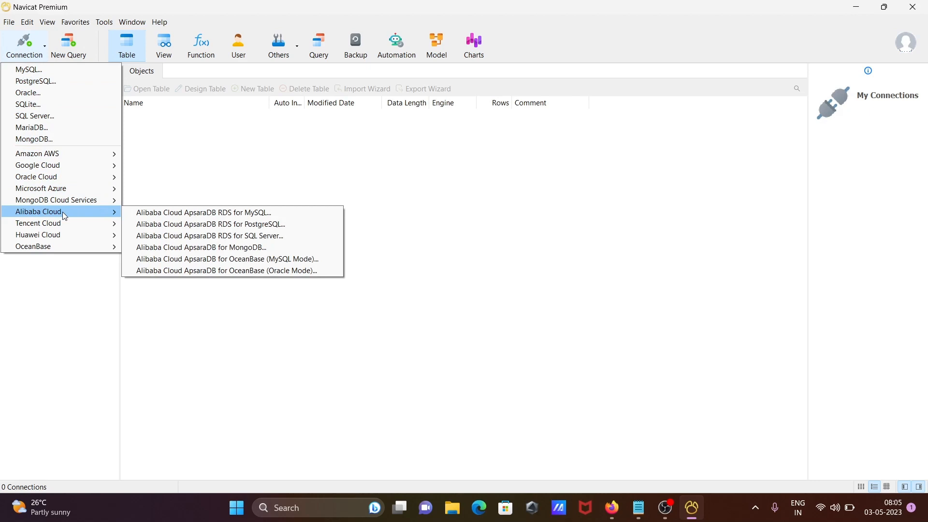
click(60, 71)
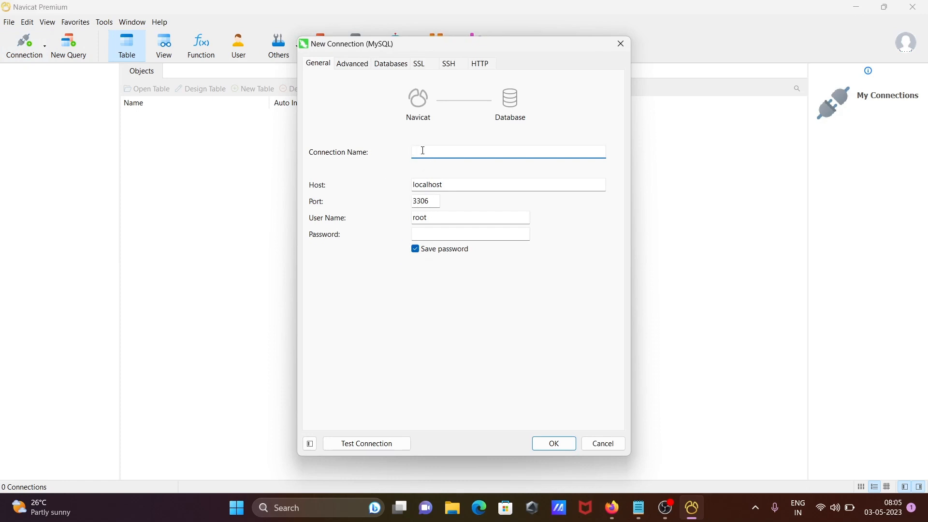
text(Test)
text(My)
text(Sql)
text(DB)
click(431, 234)
text(root)
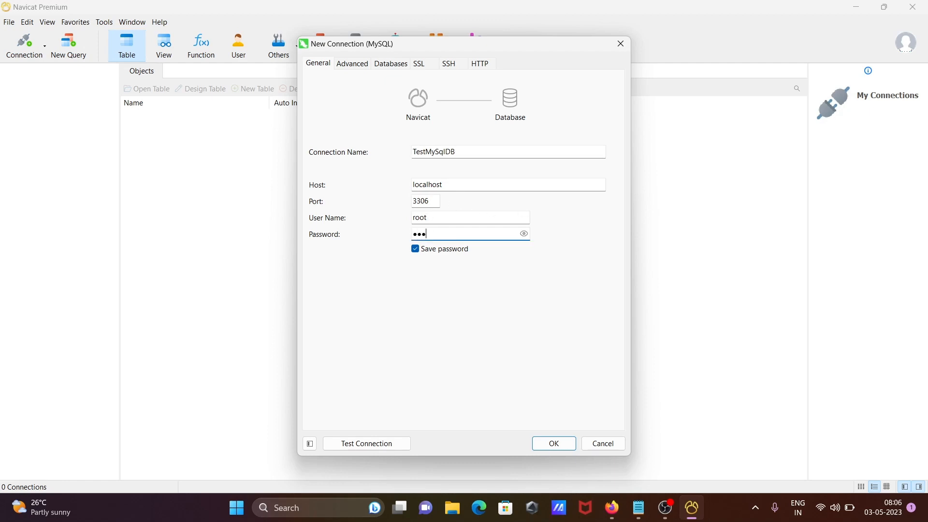
click(370, 443)
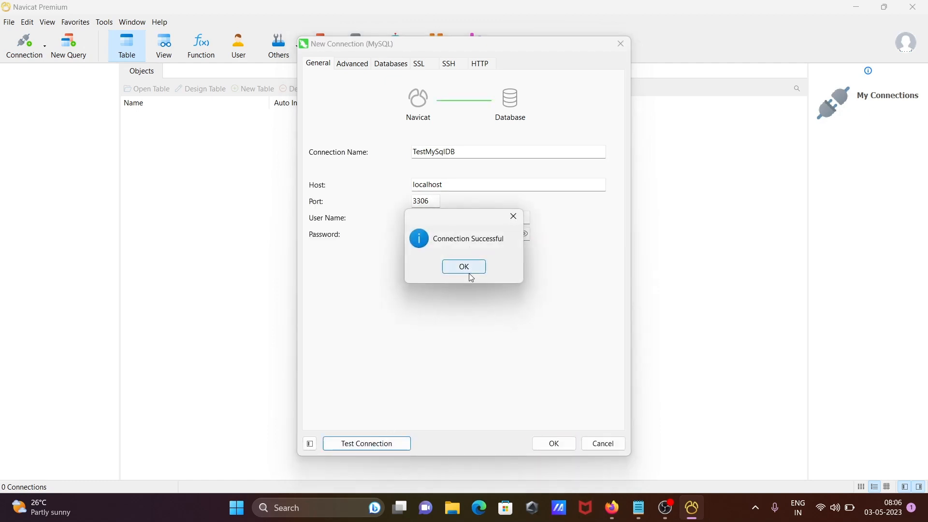
click(464, 267)
click(554, 443)
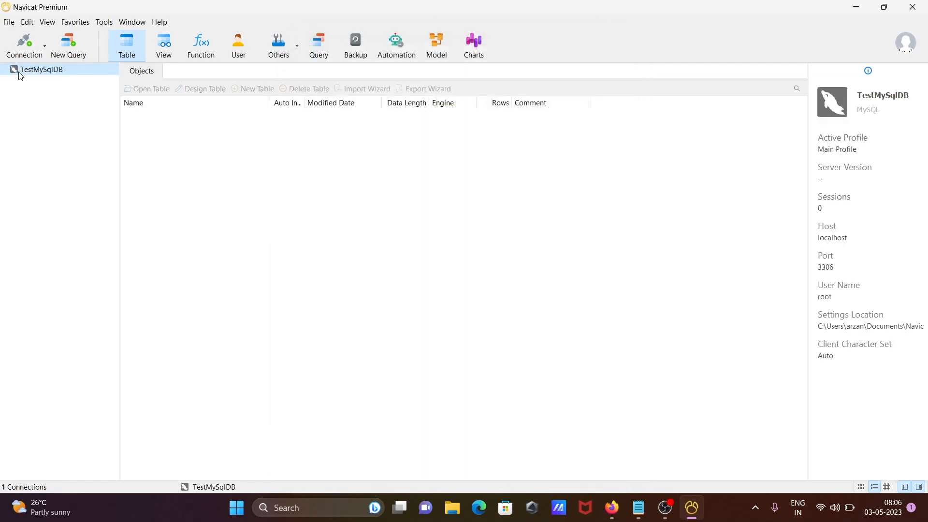
- Connect to TestMySqlDB, open the sakila database and expand its Tables and Views lists
double_click(20, 73)
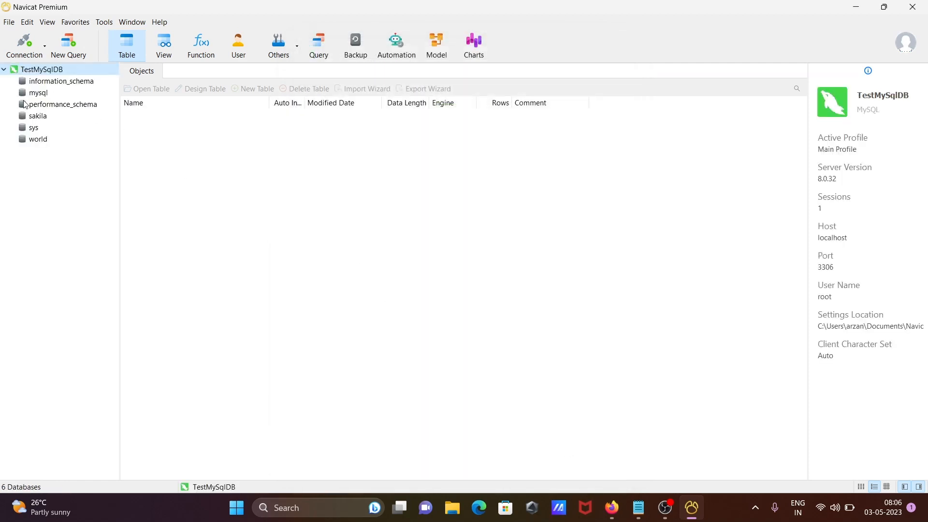
click(23, 116)
double_click(23, 116)
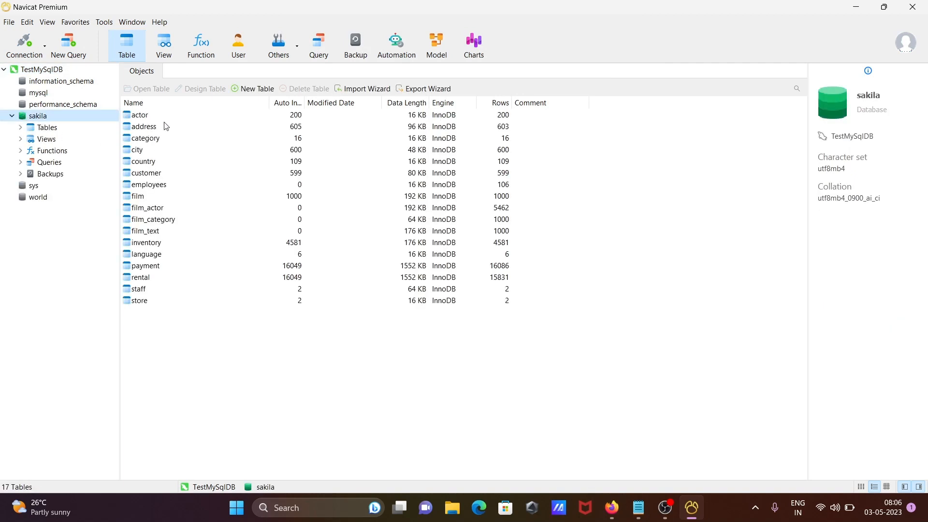
click(21, 128)
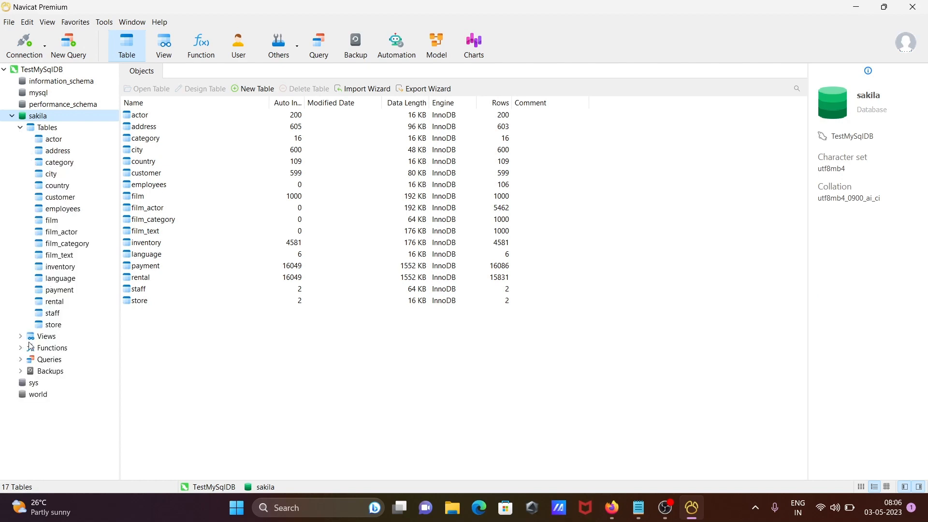
click(21, 336)
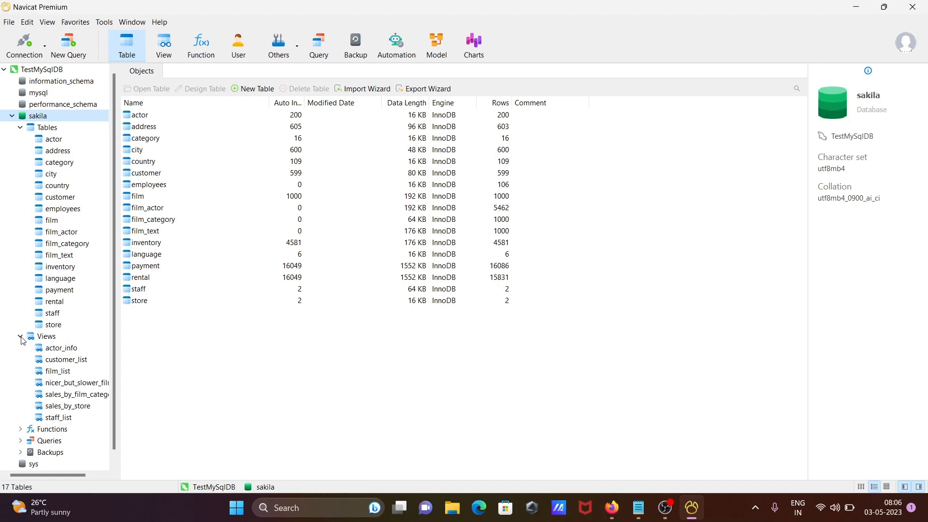
click(22, 429)
click(21, 431)
- Select the actor table and bring up its context actions
click(53, 138)
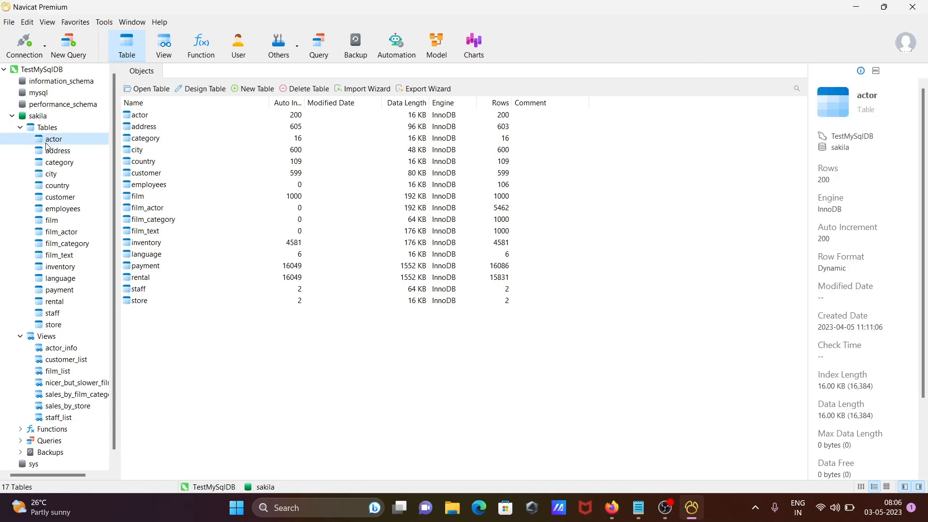
right_click(46, 145)
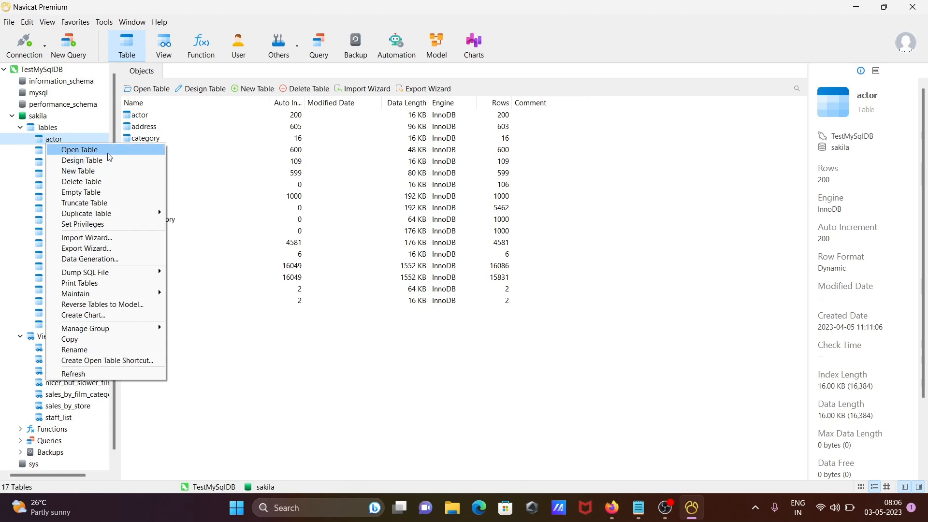
- Open the actor table to view its 200 records starting with PENELOPE GUINESS
click(105, 150)
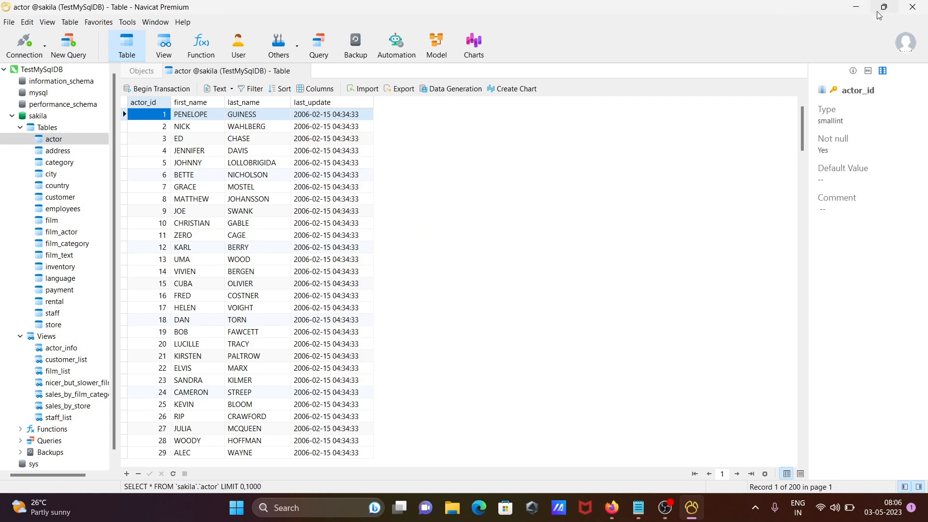
- Bring the Notepad install note back in front of Navicat
click(639, 507)
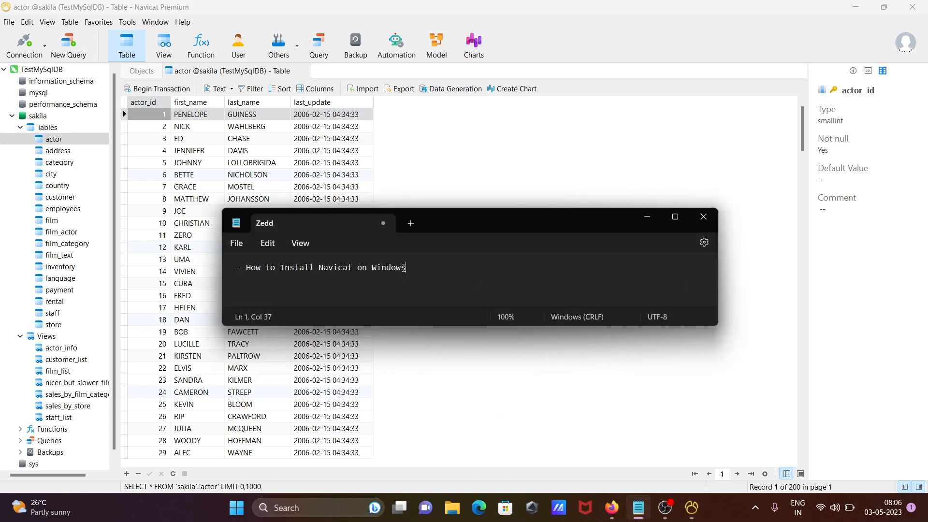